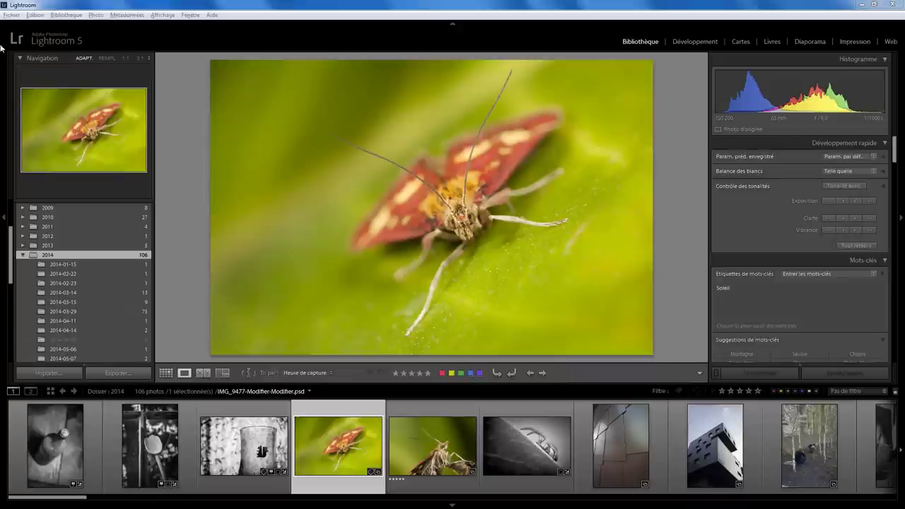
Step: Start a new photo import from the EOS_DIGITAL memory card holding 83 photos
left_click(11, 14)
left_click(41, 72)
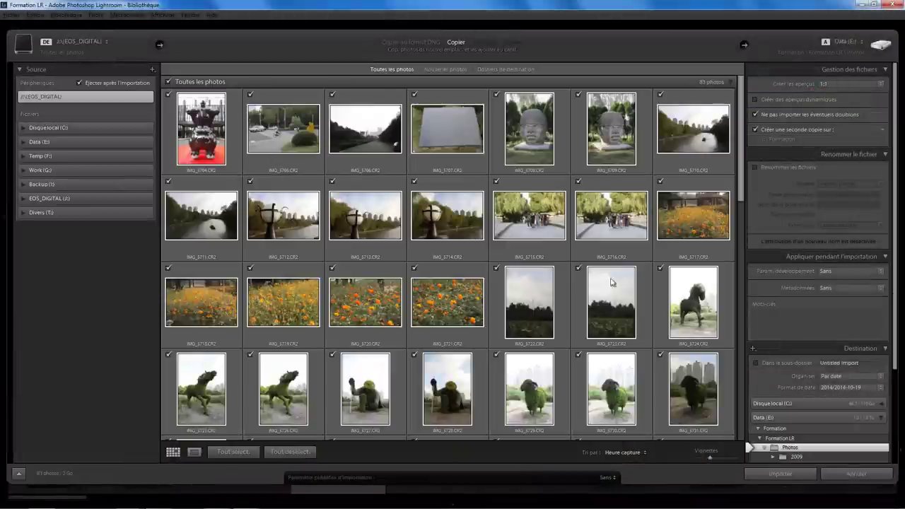
Step: Deselect all photos, then tick only IMG_5709, IMG_5717 and IMG_5724
left_click(301, 454)
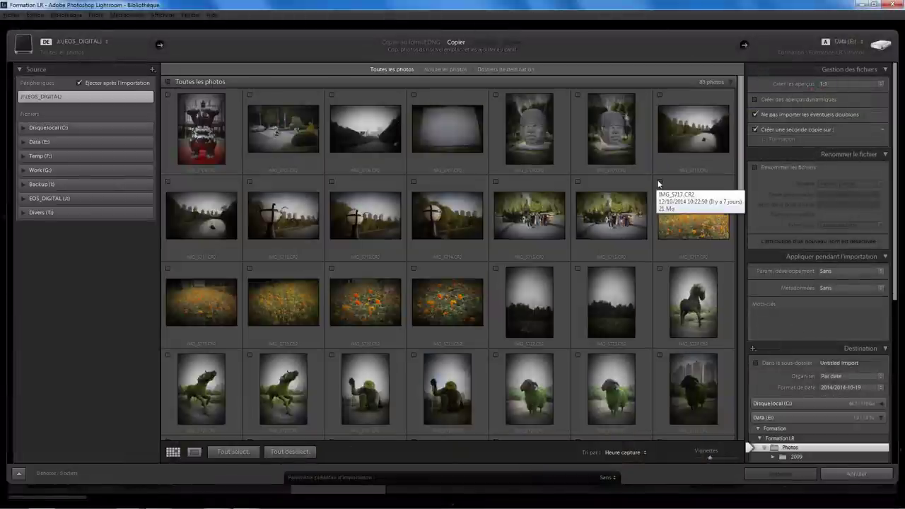
left_click(660, 182)
left_click(578, 94)
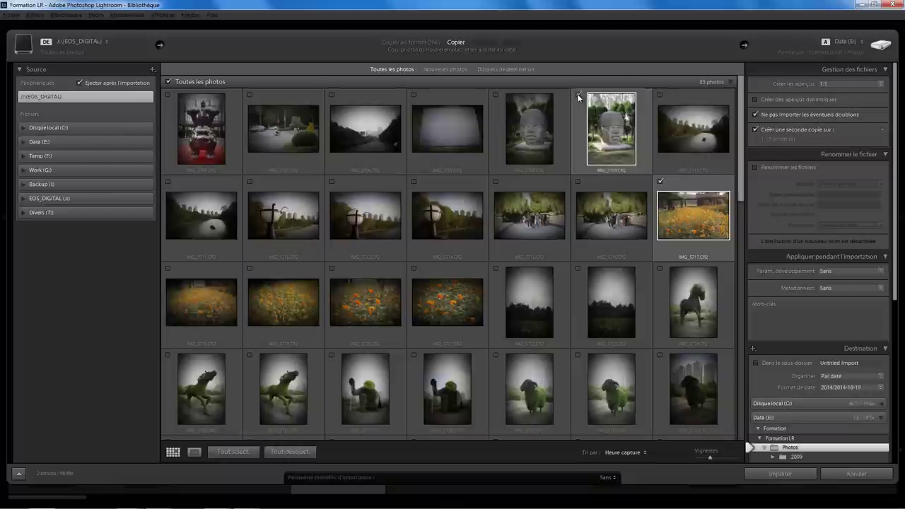
left_click(661, 270)
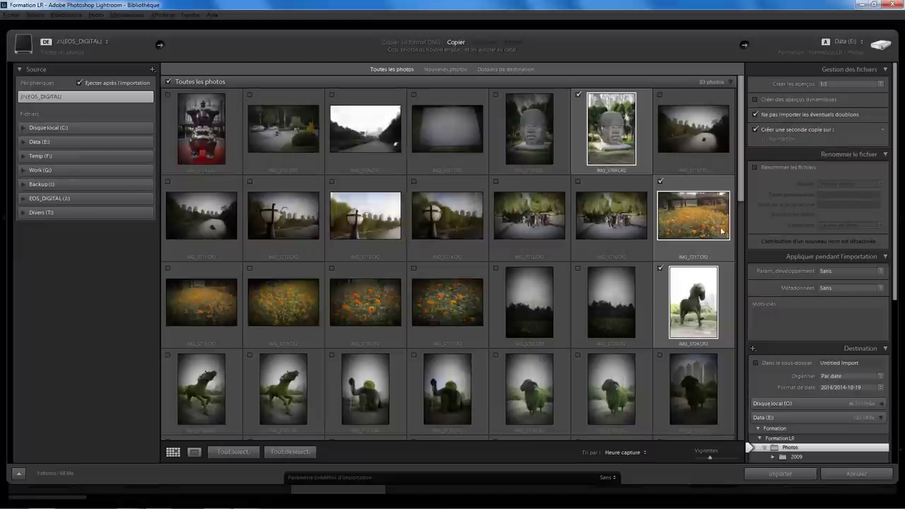
Step: Review the Destination settings and import the three ticked photos into the catalog
scroll(755, 424, "down", 3)
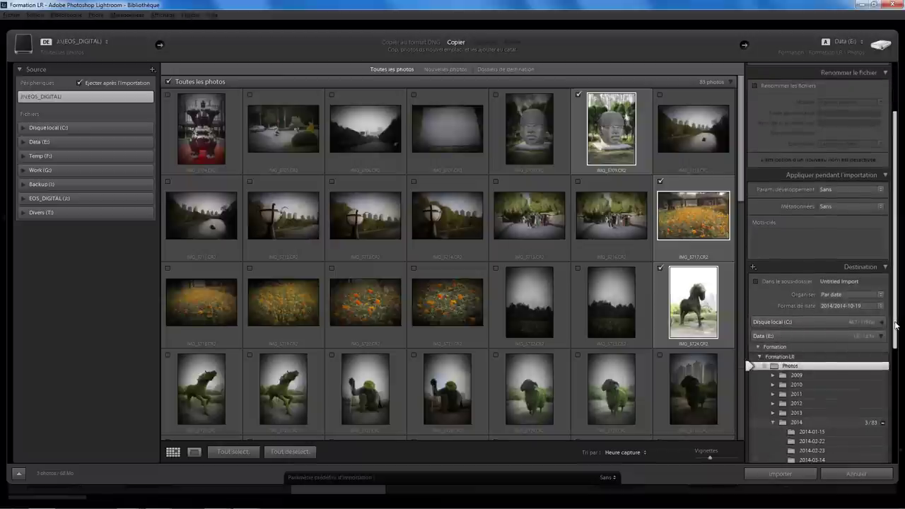
left_click_drag(895, 330, 897, 263)
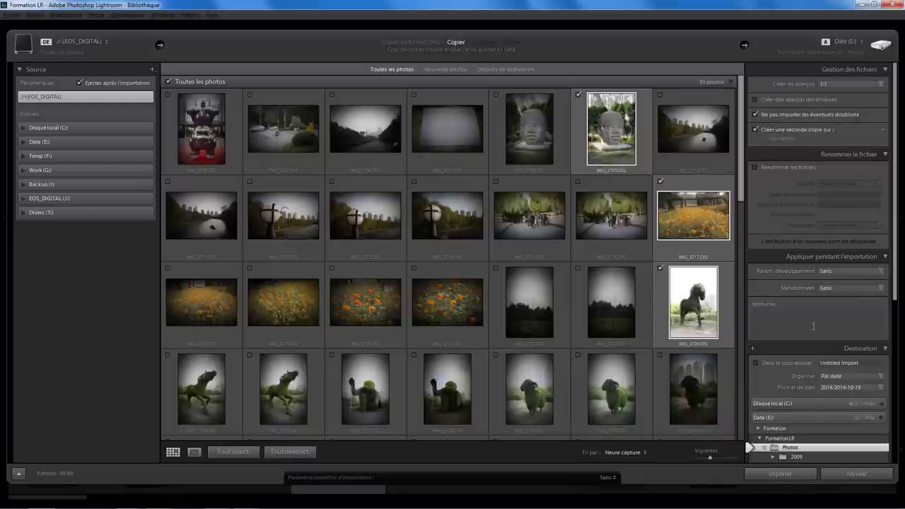
left_click(780, 474)
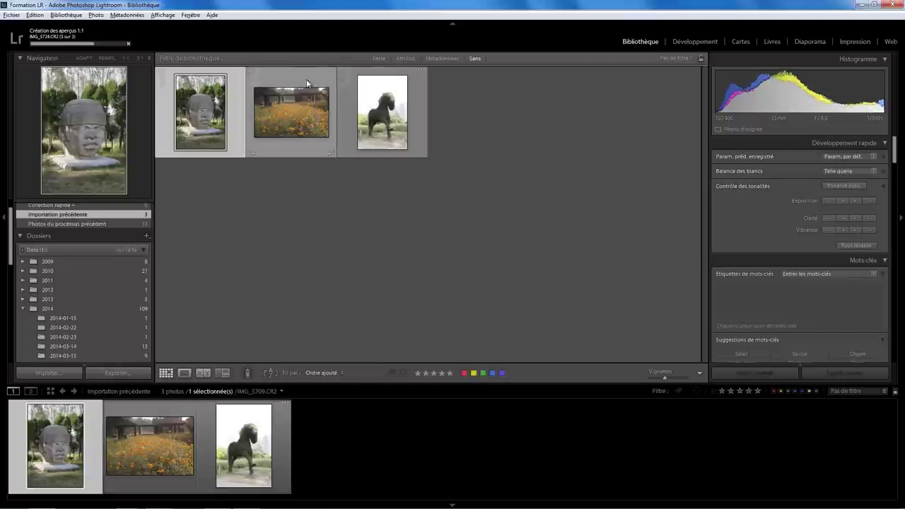
Step: Show an imported photo's file in Windows Explorer from its context menu
right_click(284, 153)
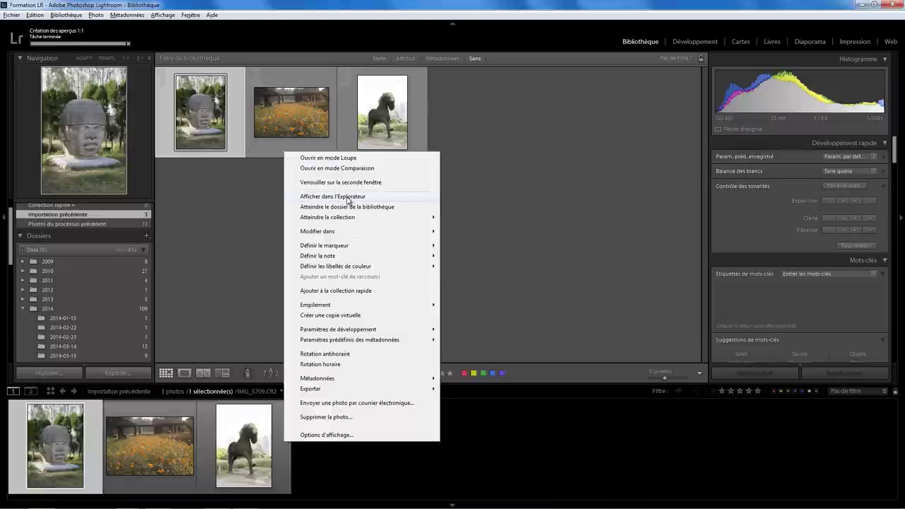
left_click(347, 200)
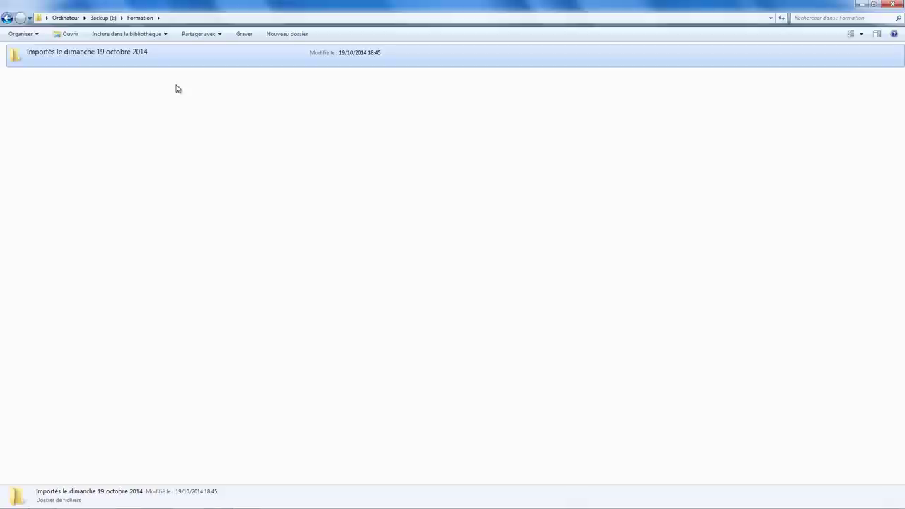
Step: Open the backup folder 'Importés le dimanche 19 octobre 2014', then select IMG_5717 in Lightroom
double_click(150, 59)
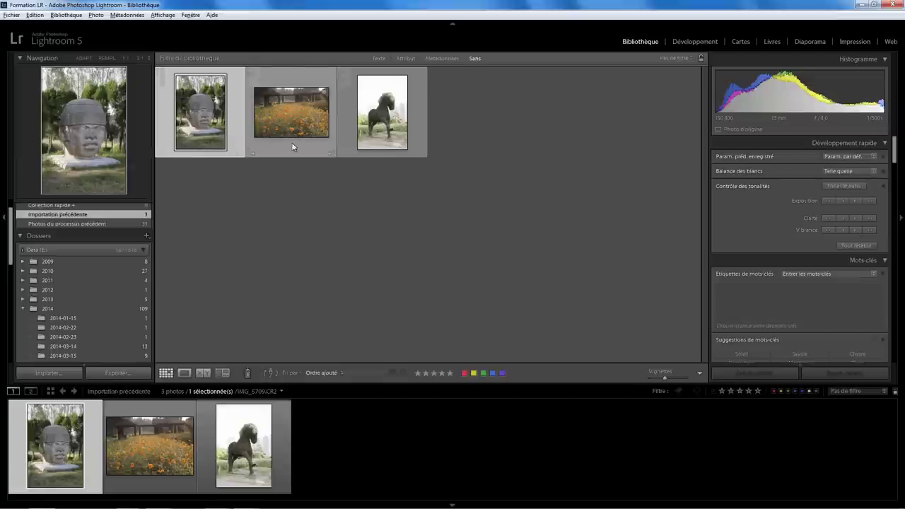
left_click(295, 146)
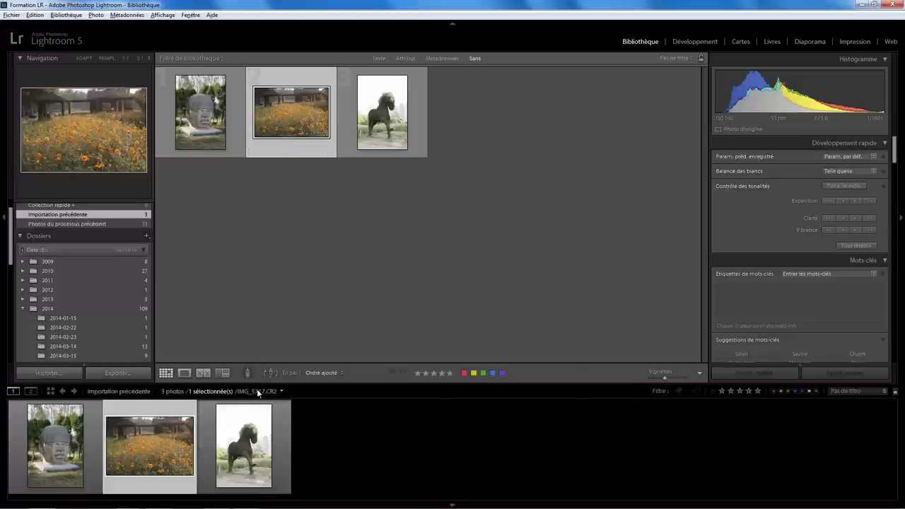
Step: Delete IMG_5717 from disk, then show its 2014-10-12 folder in Explorer
mouse_move(290, 111)
key("Delete")
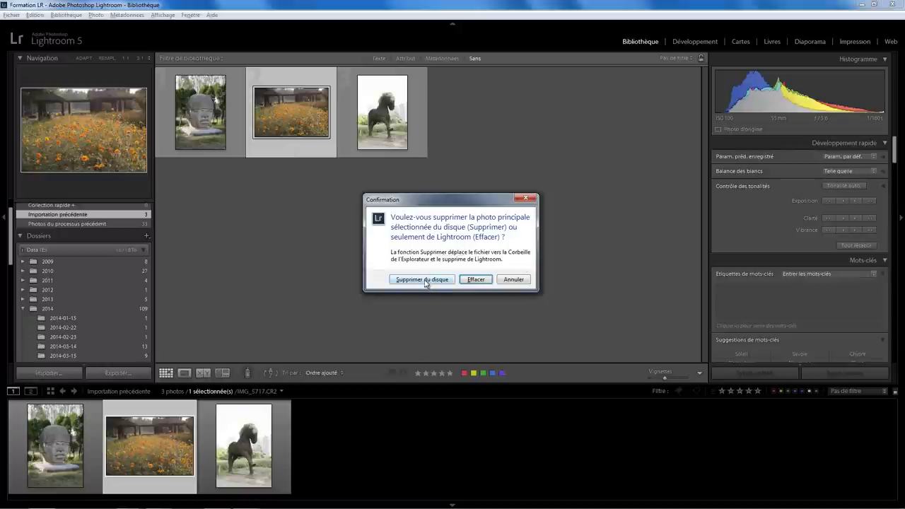
left_click(423, 280)
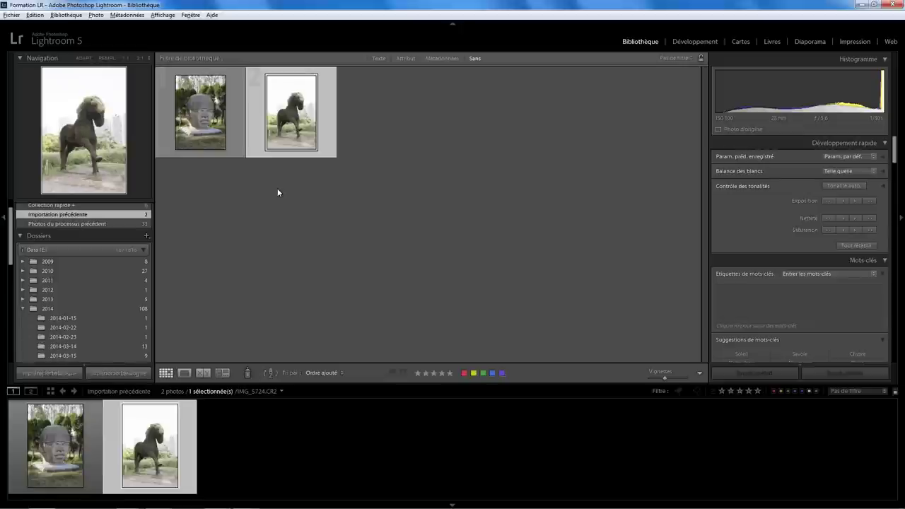
key("ctrl+r")
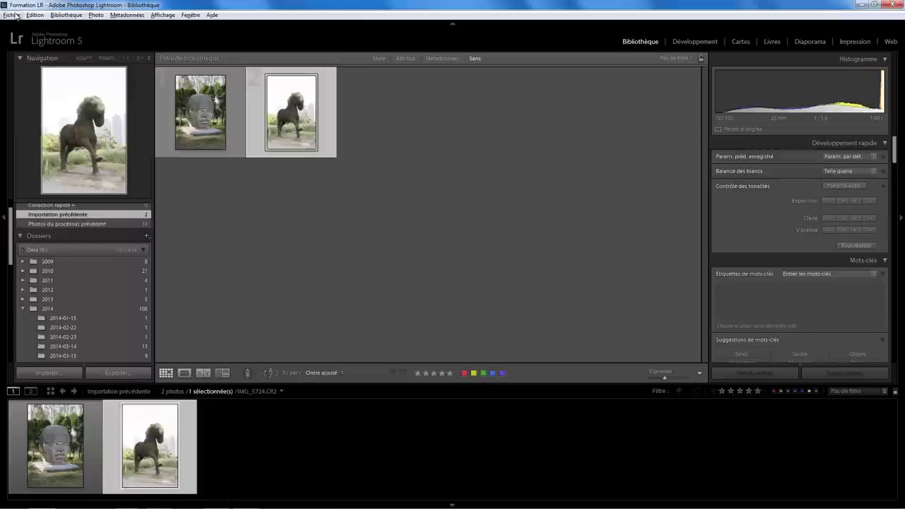
Step: Re-import IMG_5717 from the 'Importés le dimanche 19 octobre 2014' backup folder on Backup (I:)
left_click(12, 15)
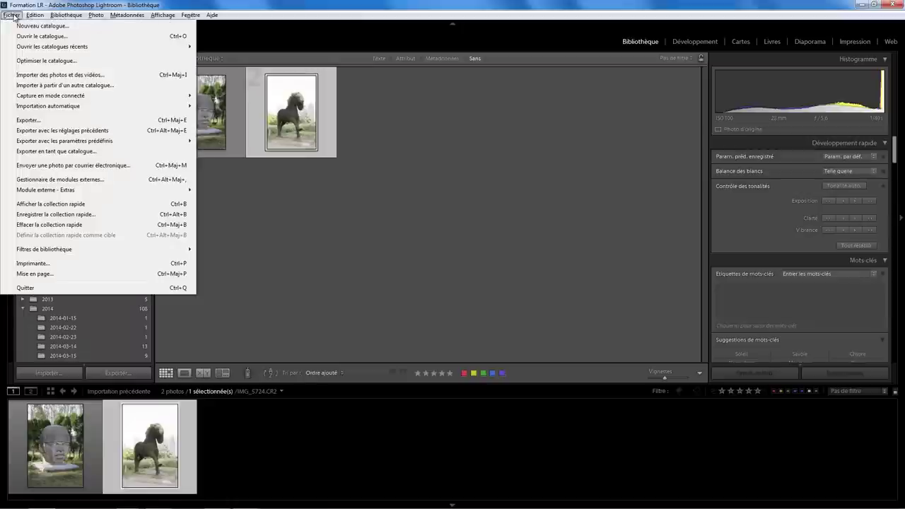
left_click(41, 76)
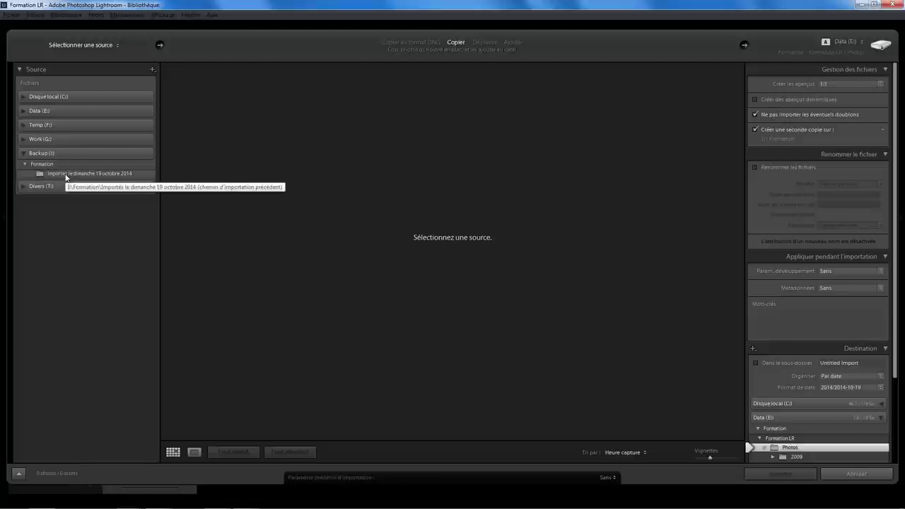
left_click(66, 176)
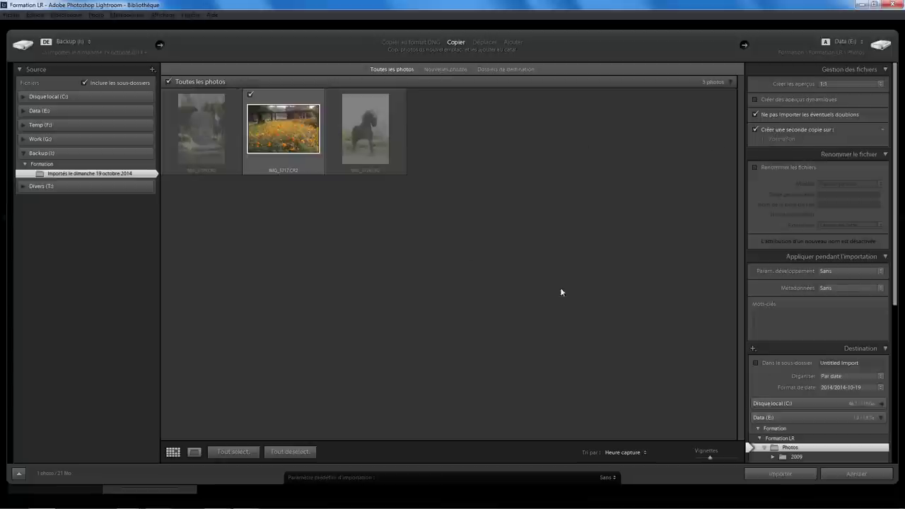
left_click(795, 475)
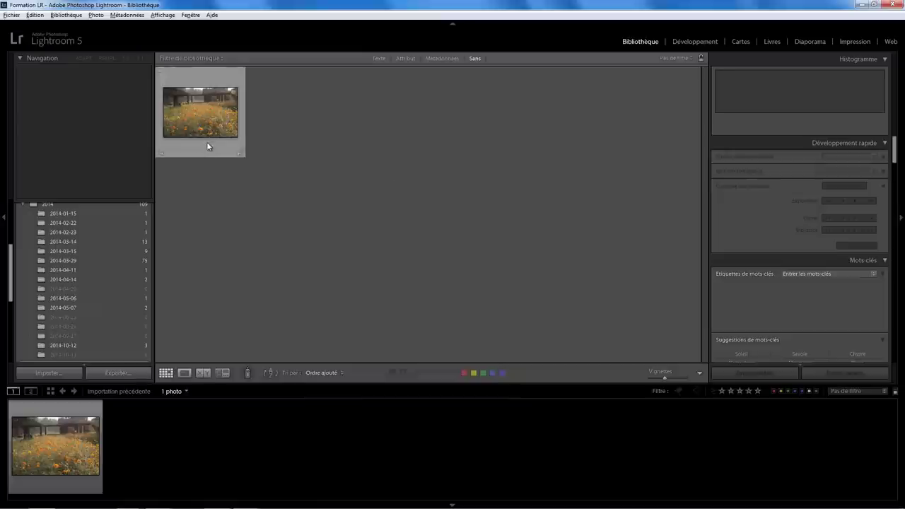
Step: Display the 2014-10-12 folder, again holding IMG_5709, IMG_5717 and IMG_5724
left_click(74, 344)
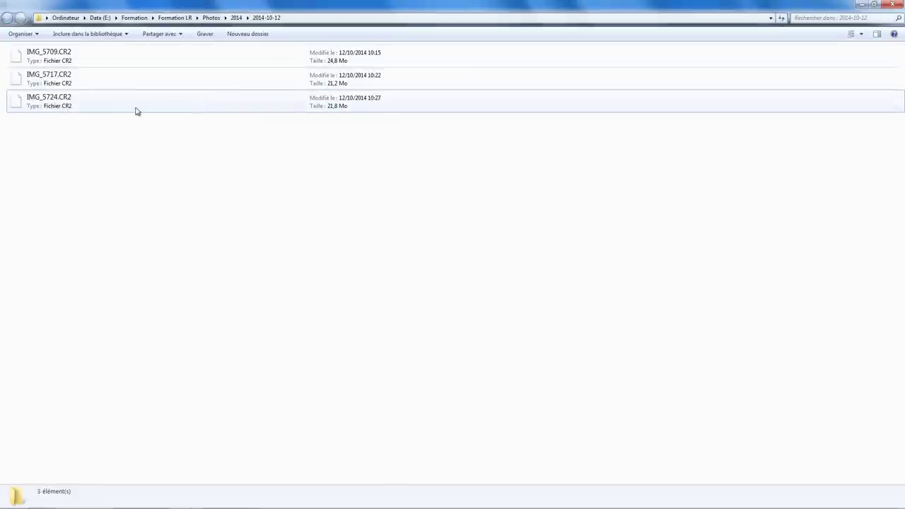
Step: Send IMG_5717.CR2 from the 2014-10-12 folder to the Recycle Bin
left_click(292, 85)
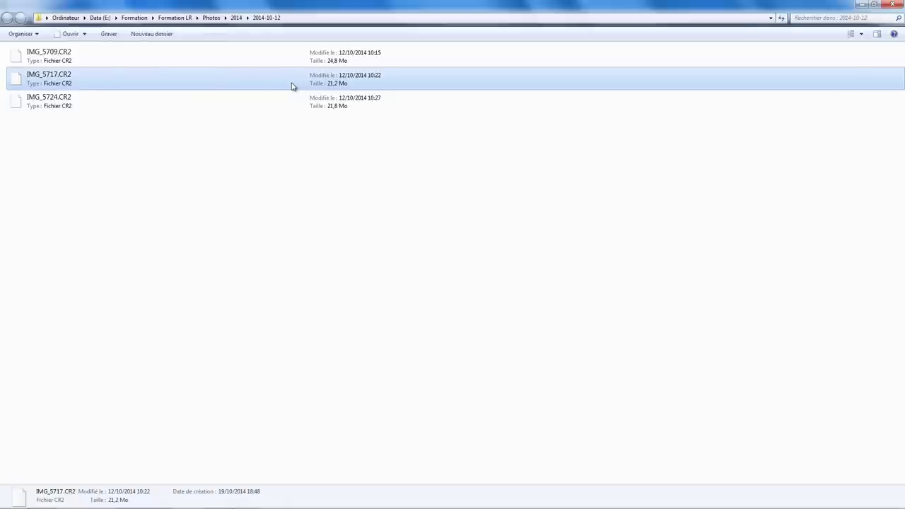
key("Delete")
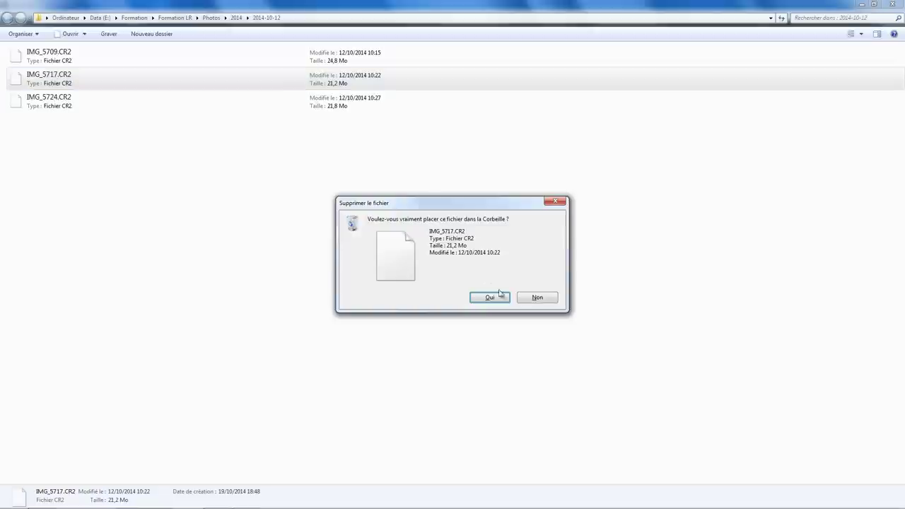
left_click(488, 298)
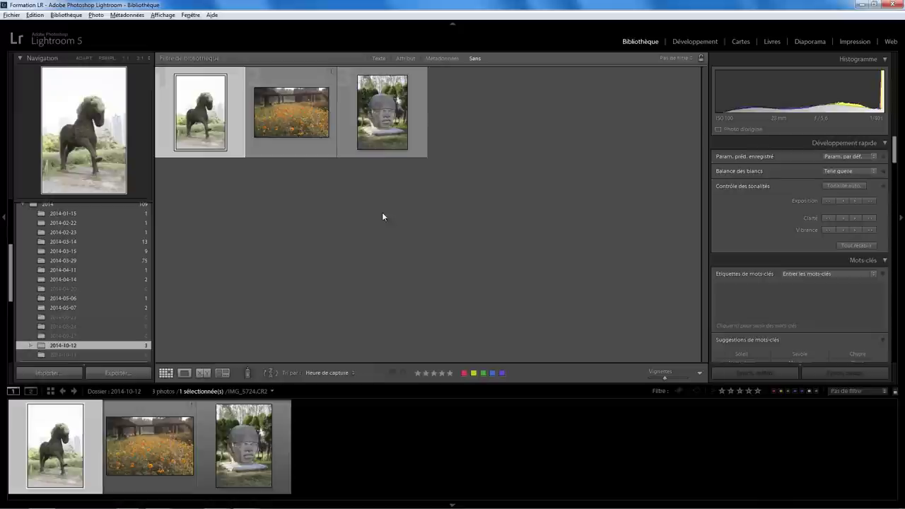
mouse_move(330, 72)
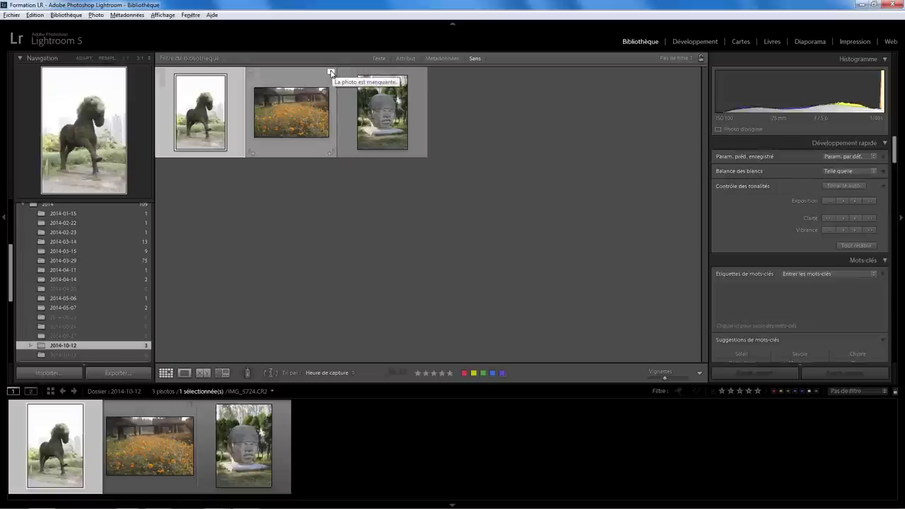
left_click(330, 73)
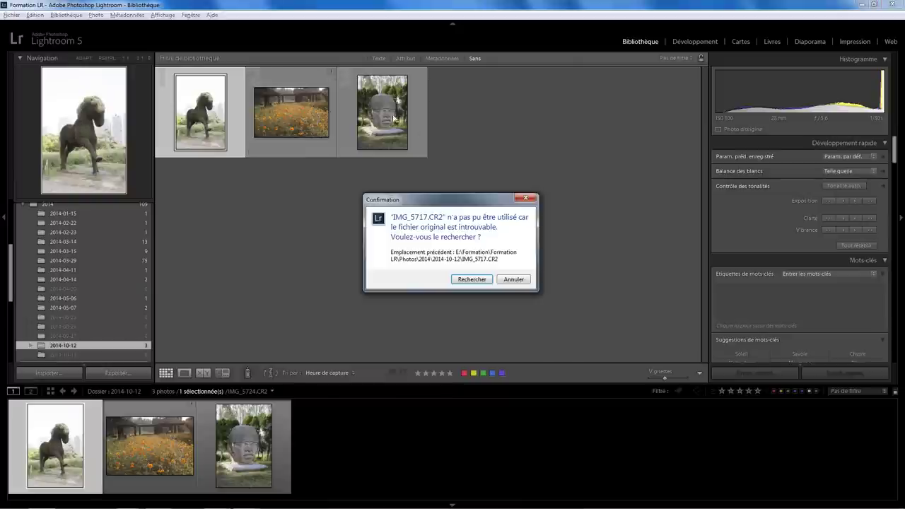
left_click_drag(461, 201, 459, 177)
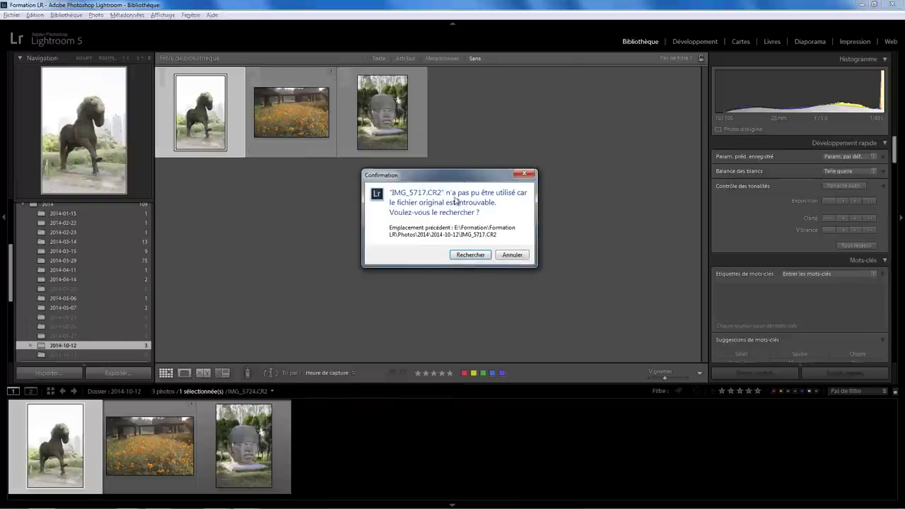
left_click(467, 259)
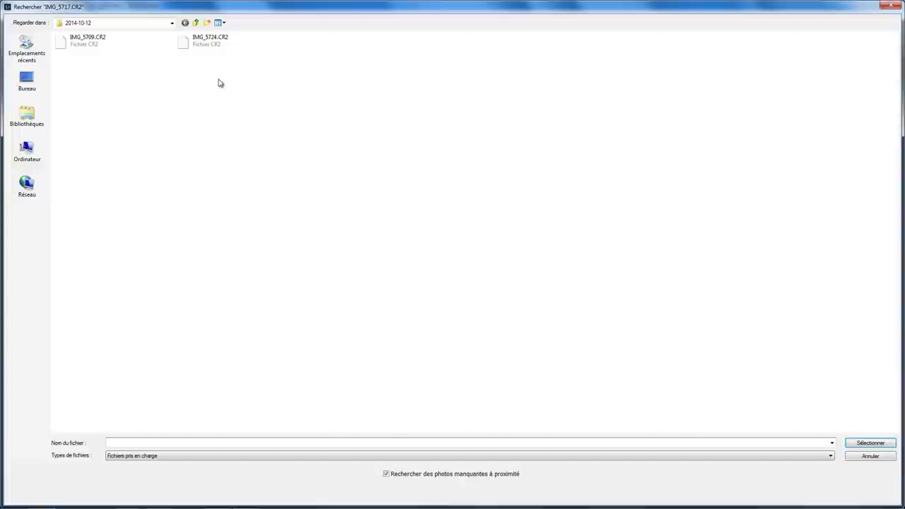
left_click(869, 457)
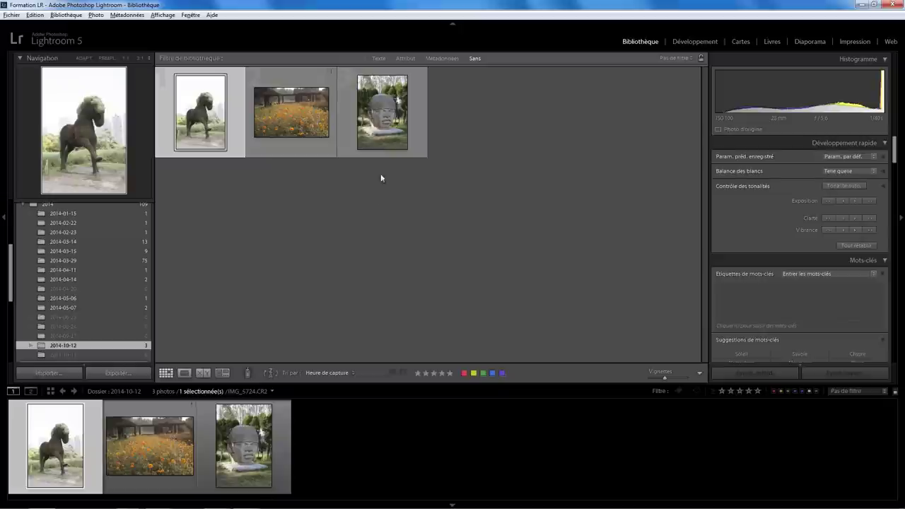
mouse_move(330, 72)
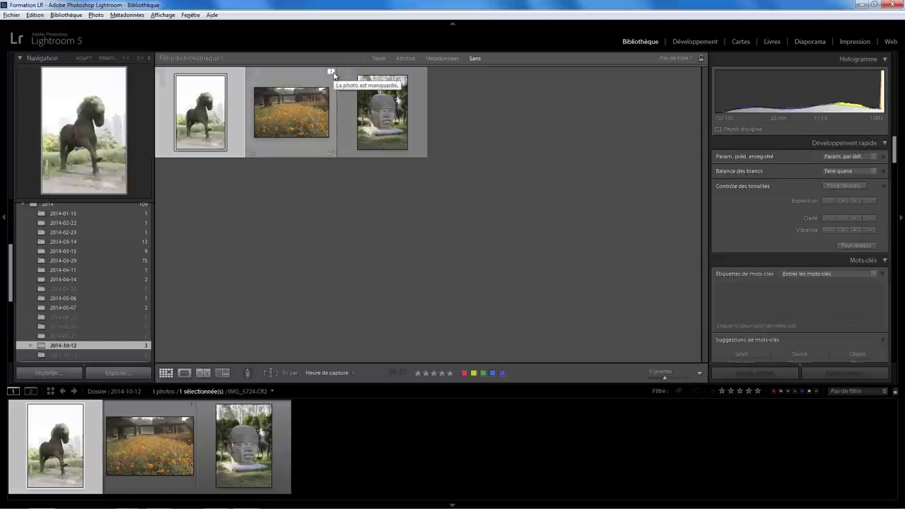
Step: Paste the backup copy of IMG_5717.CR2 into the 2014-10-12 folder
left_click(333, 76)
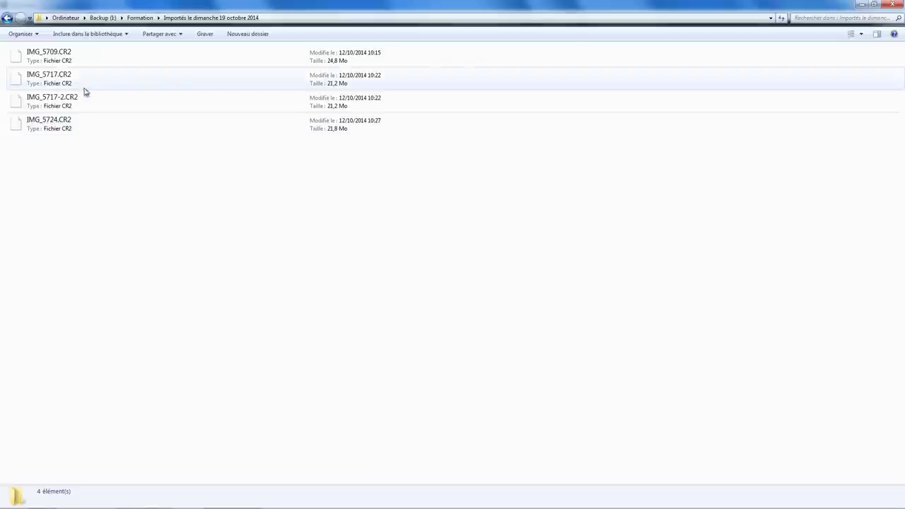
left_click(76, 85)
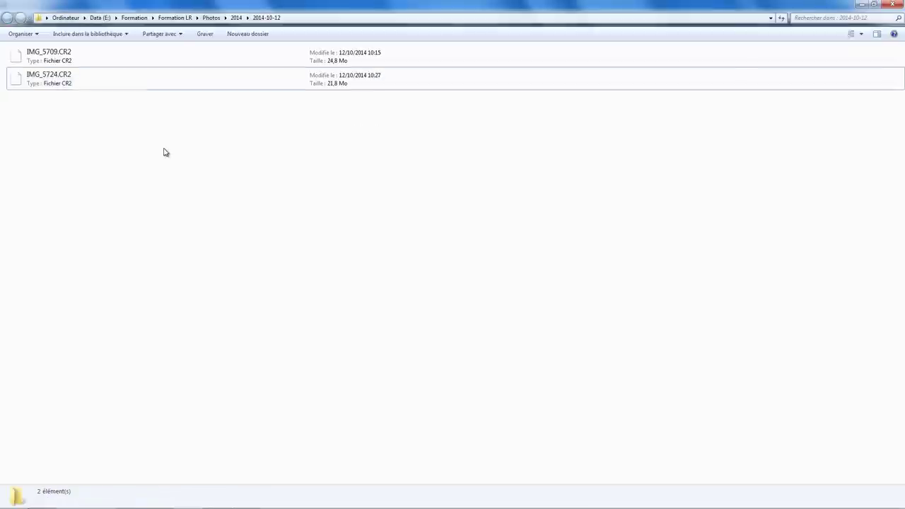
key("ctrl+v")
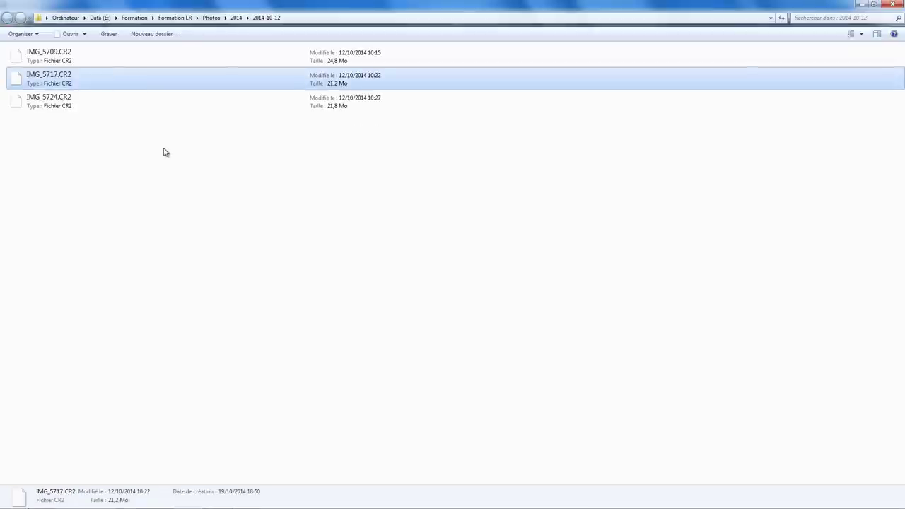